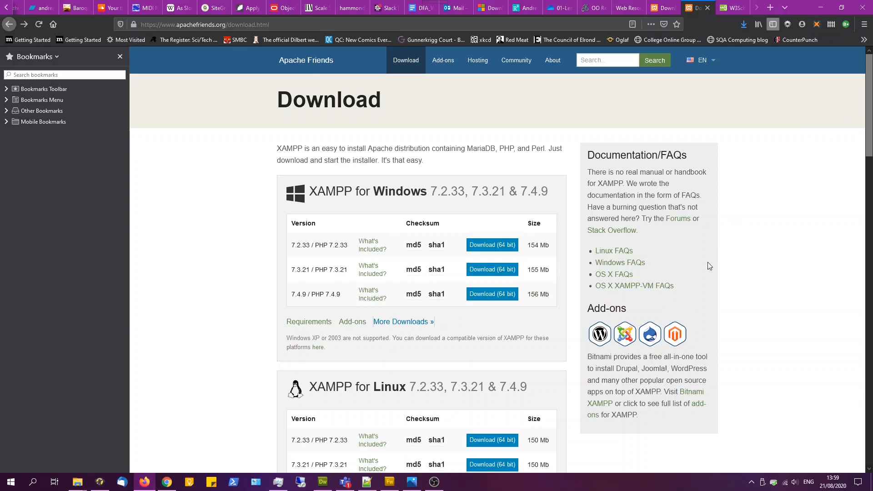
- Download the portable XAMPP 7.4.9 Windows zip file xampp-portable-windows-x64-7.4.9-0-VC15.zip from SourceForge and save it
click(403, 322)
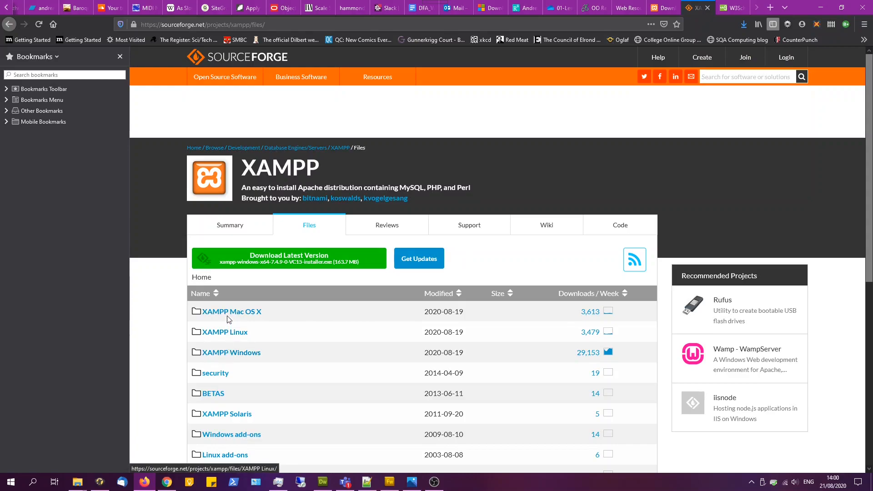
click(225, 355)
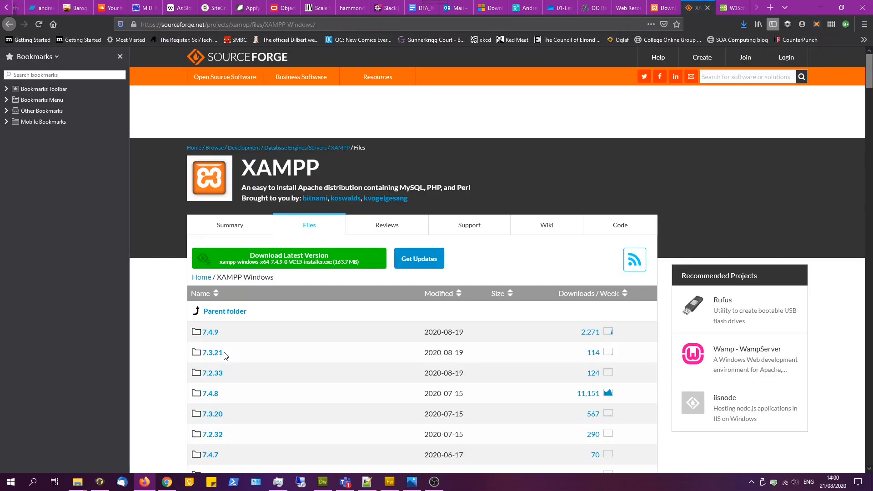
drag(867, 70, 864, 43)
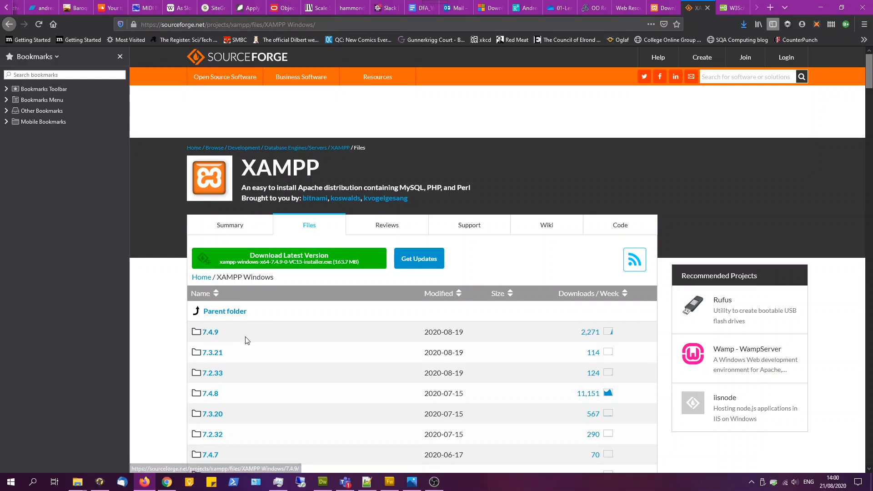
click(211, 335)
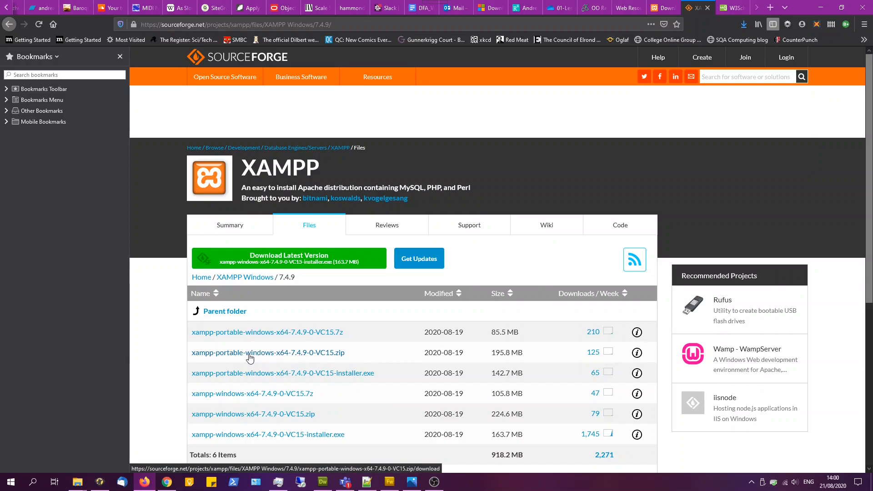
click(321, 355)
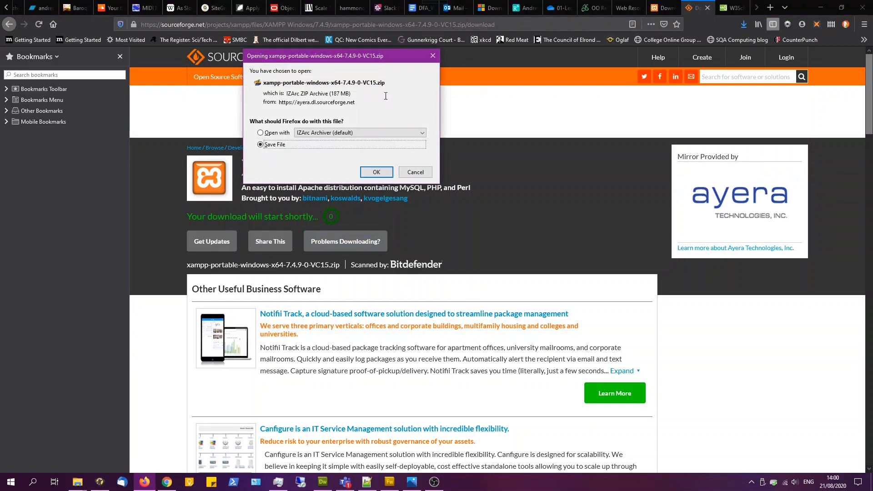
click(377, 176)
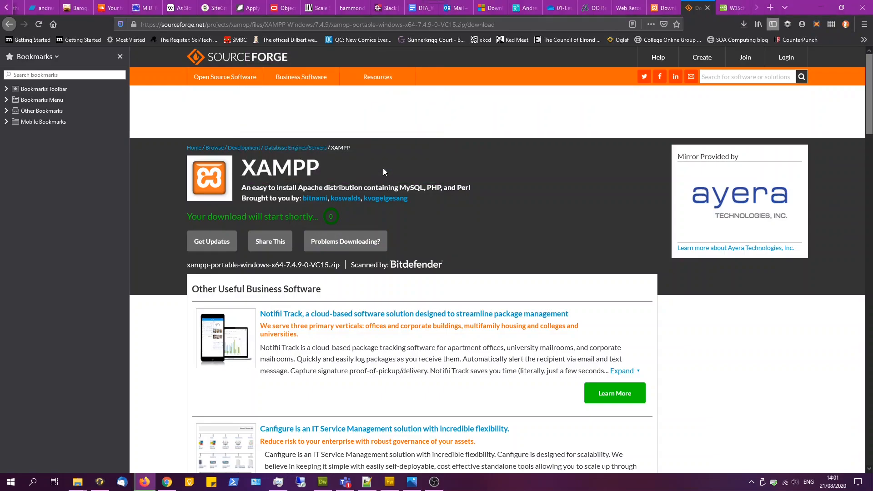
- Open the downloaded XAMPP zip archive from the Downloads folder and inspect its xampp folder contents
click(748, 25)
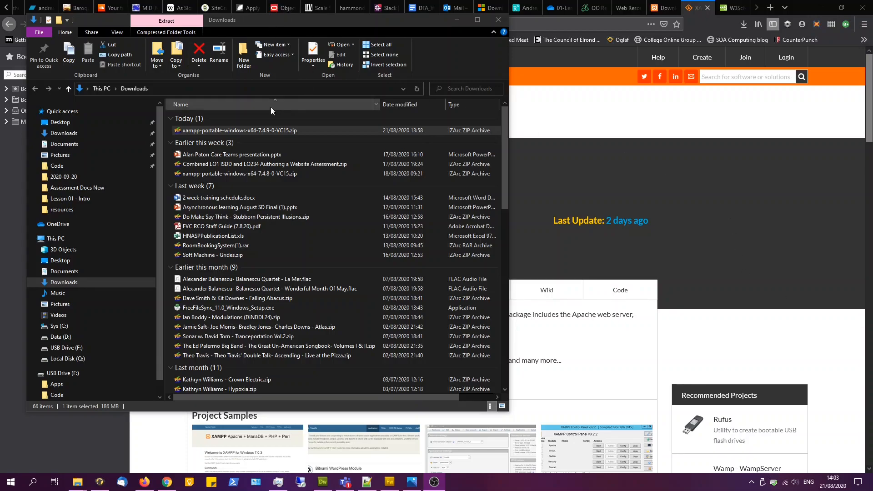
double_click(203, 131)
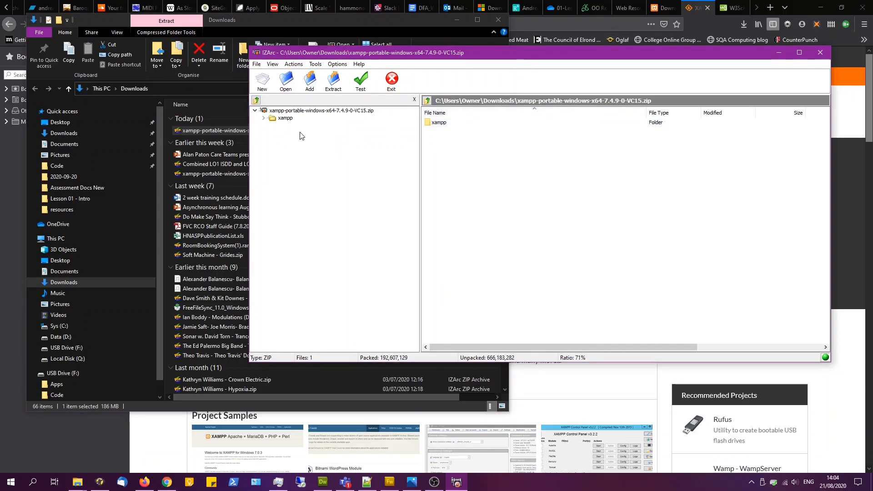
double_click(285, 121)
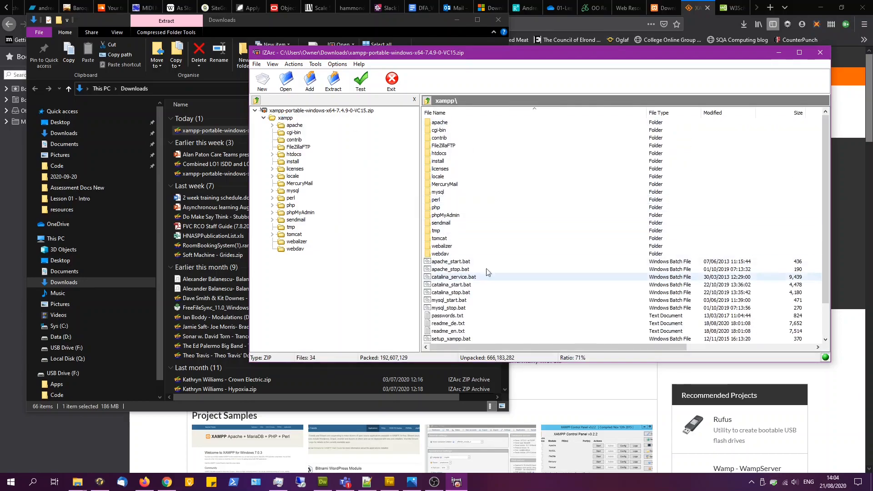
drag(826, 160, 831, 127)
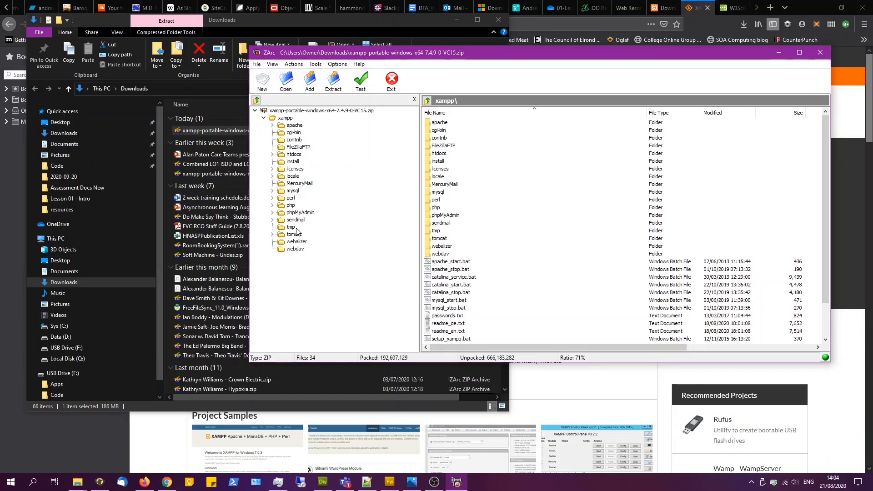
click(307, 112)
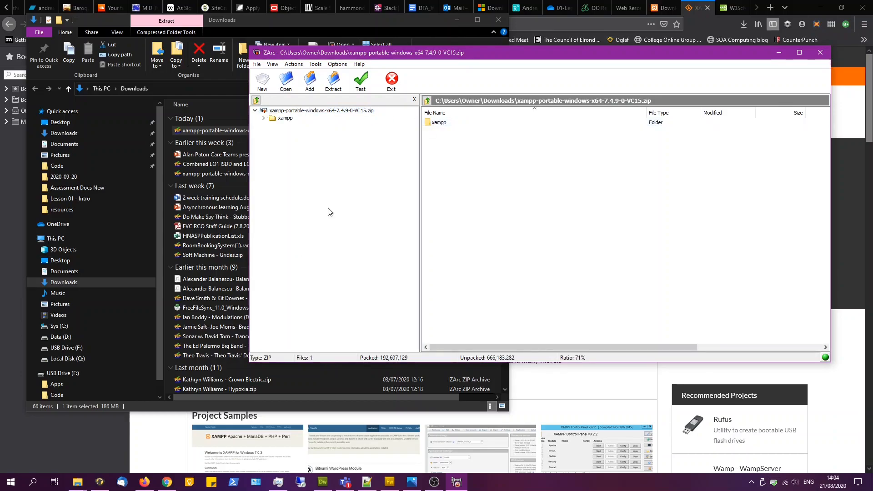
- Extract the xampp folder from the archive into the Apps folder on the USB drive (F:)
mouse_move(81, 484)
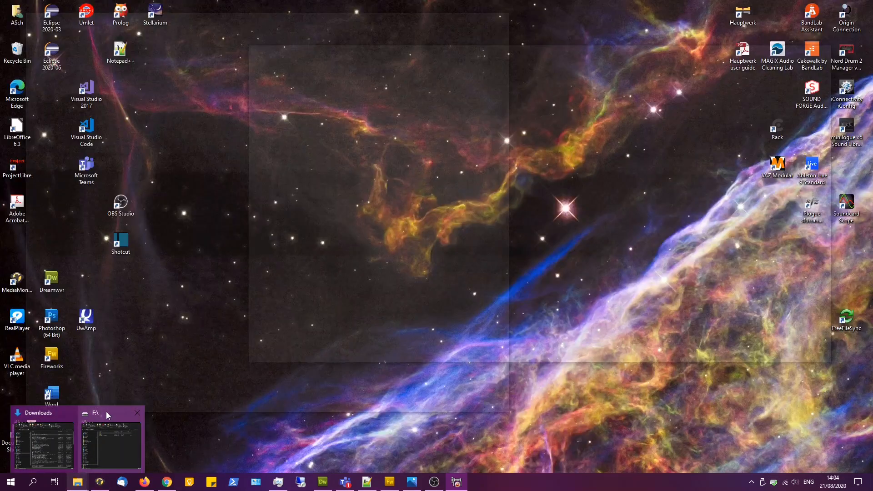
click(106, 412)
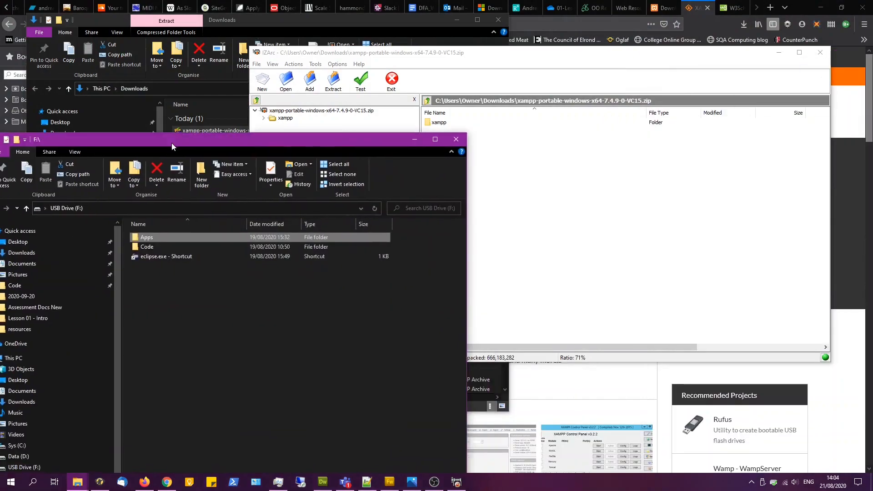
drag(171, 142, 239, 79)
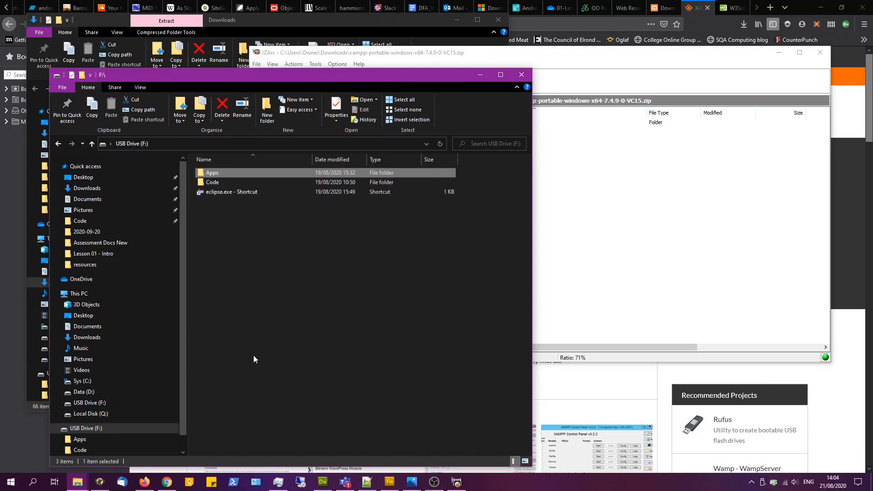
double_click(201, 172)
drag(548, 57, 573, 36)
click(535, 101)
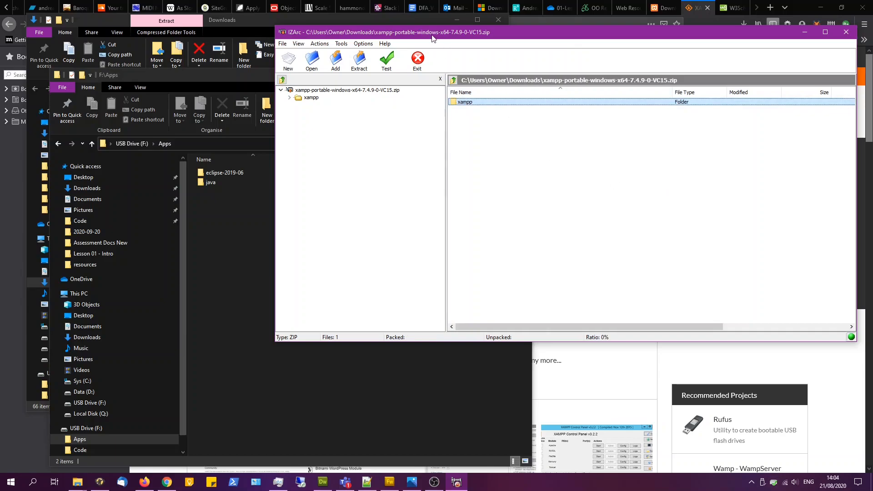
drag(476, 104, 265, 220)
drag(231, 236, 230, 236)
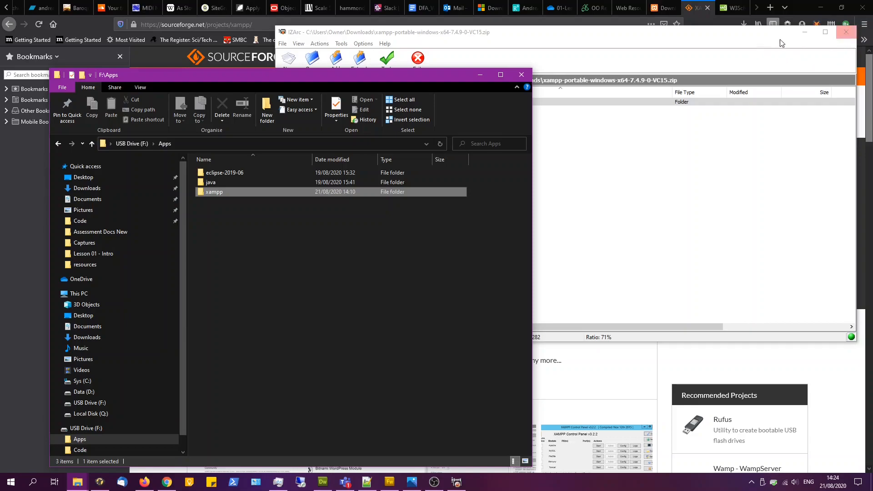
- Open the extracted xampp folder on the USB drive and run setup_xampp.bat to configure the portable installation
click(214, 191)
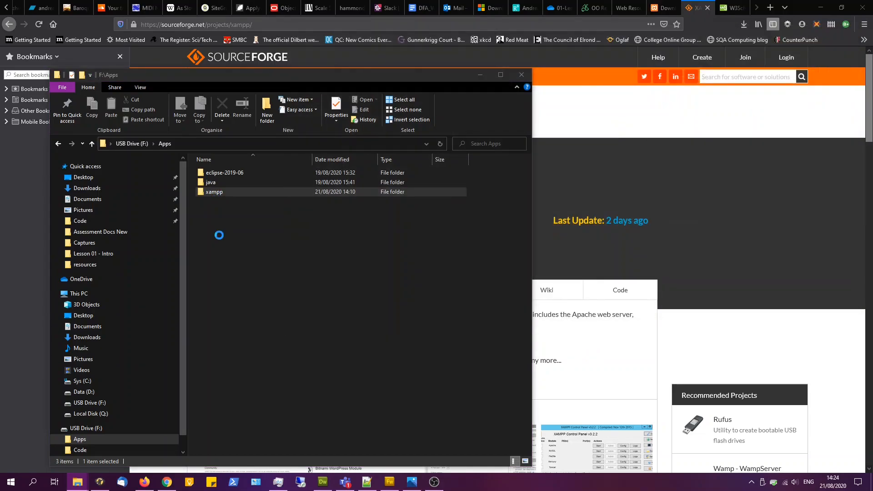
double_click(204, 191)
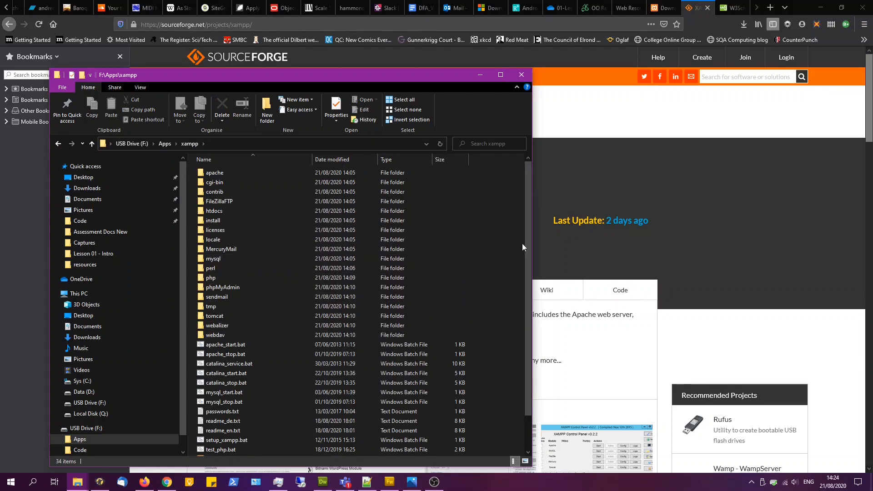
drag(528, 238, 535, 302)
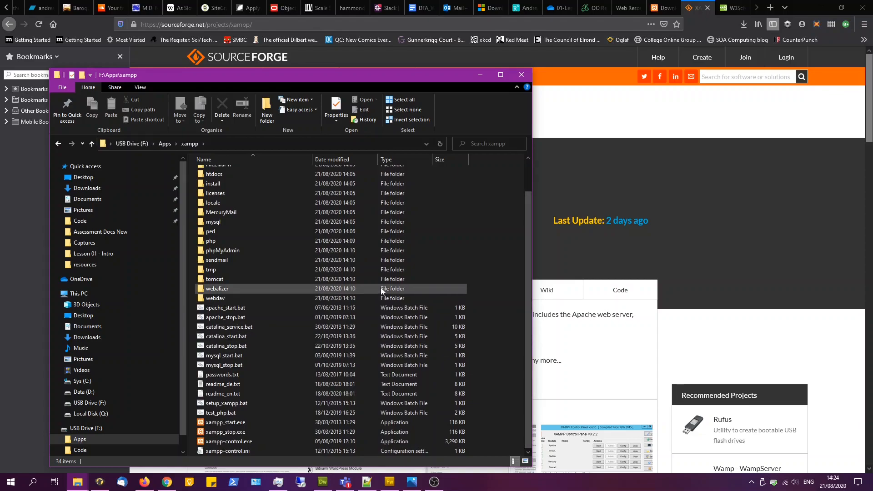
click(250, 404)
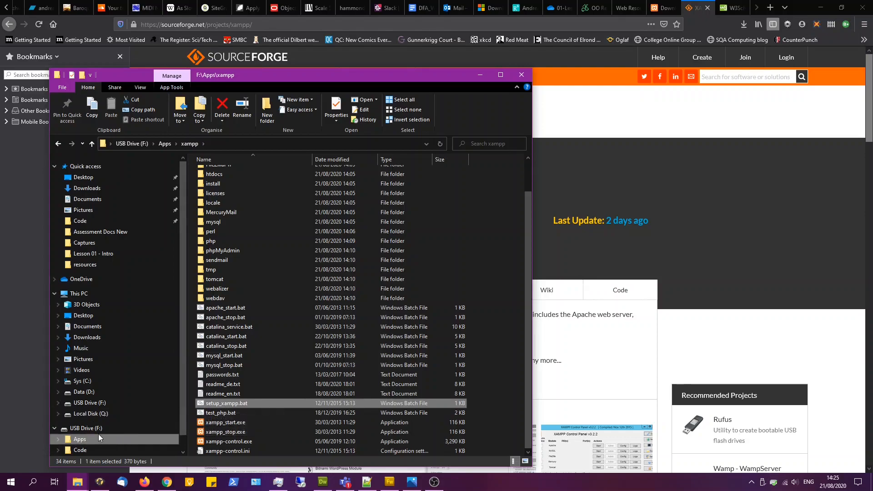
double_click(200, 404)
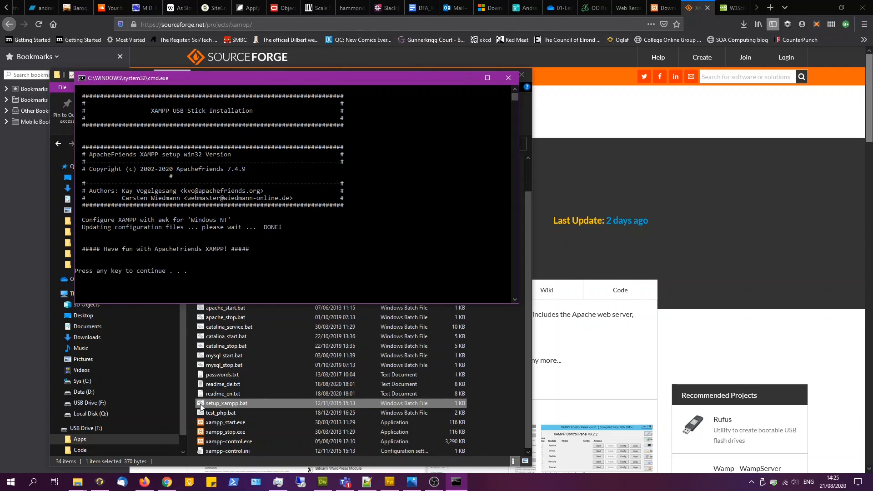
key(Return)
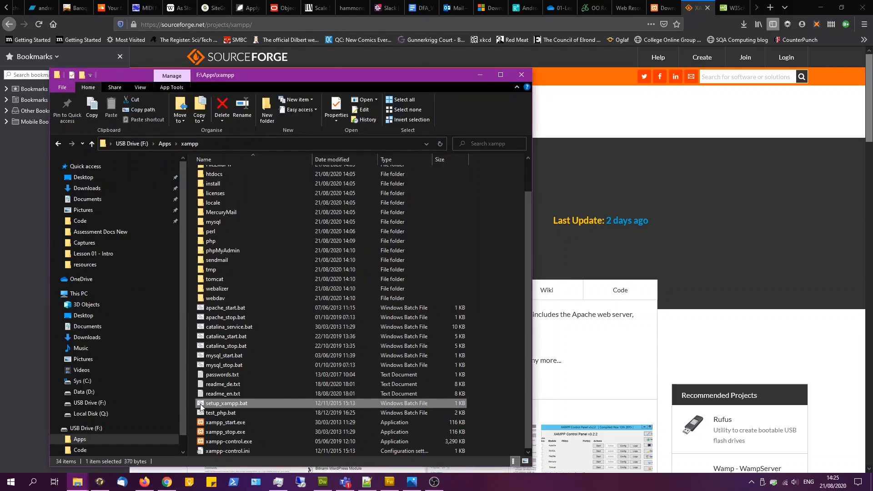
- Launch xampp-control.exe, saving US English as the control panel language
double_click(206, 441)
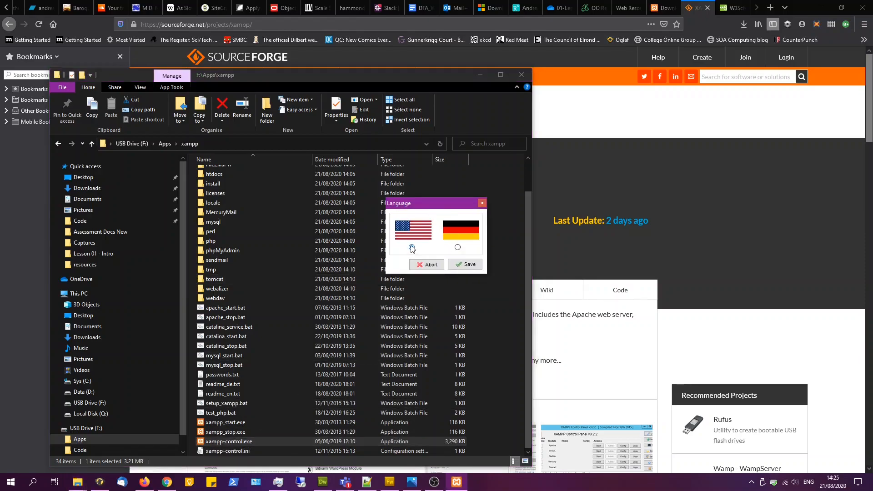
click(469, 265)
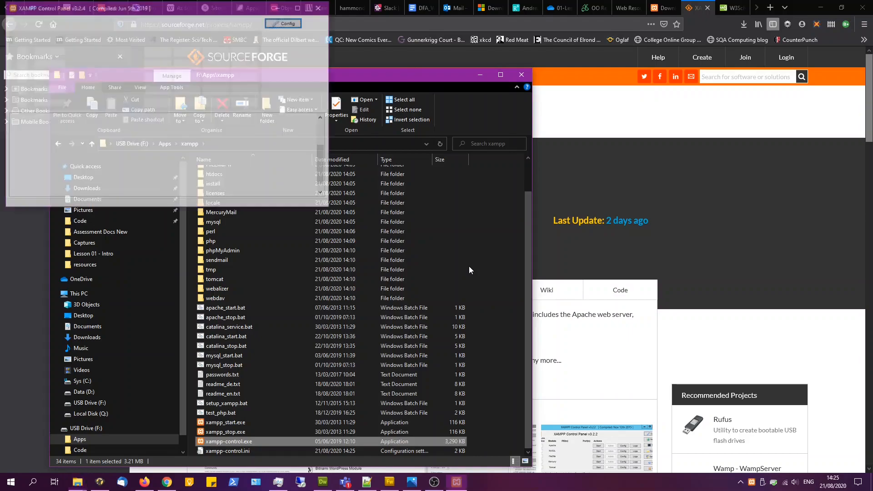
drag(180, 10, 246, 52)
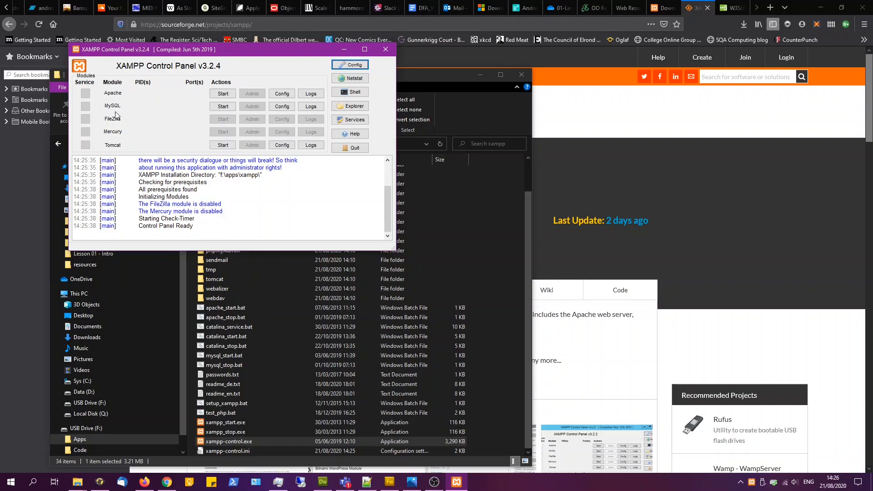
- Start the Apache and MySQL modules in the XAMPP Control Panel
click(223, 94)
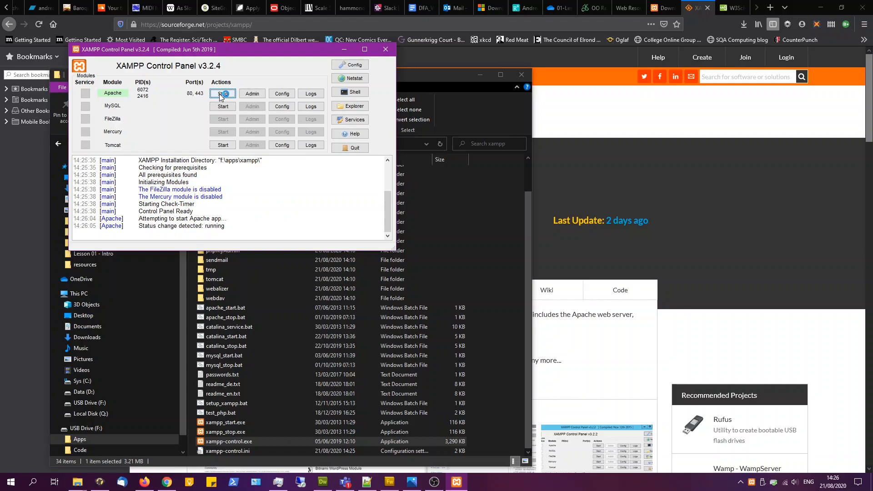
click(227, 112)
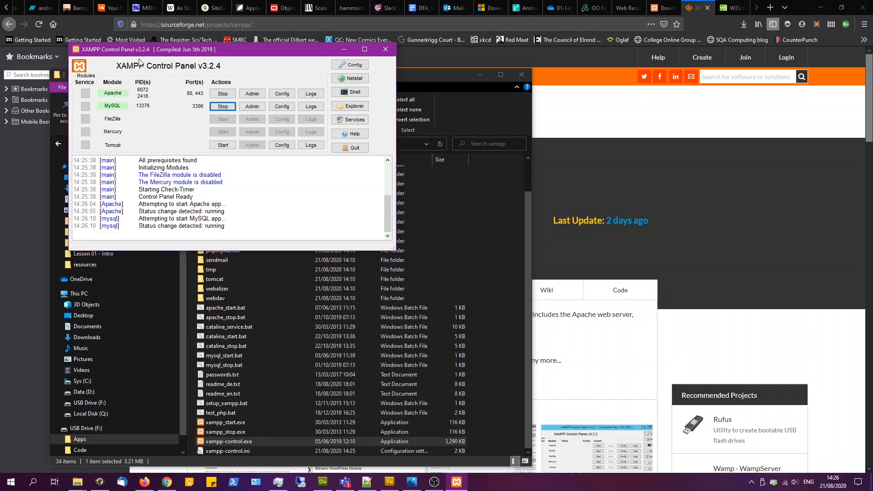
- Open a new browser tab and go to localhost to view the XAMPP dashboard
click(772, 8)
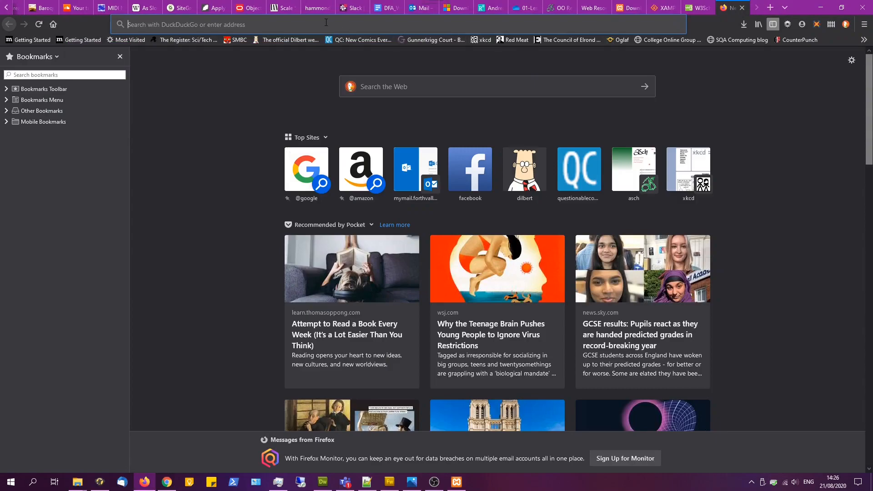
text(localhost)
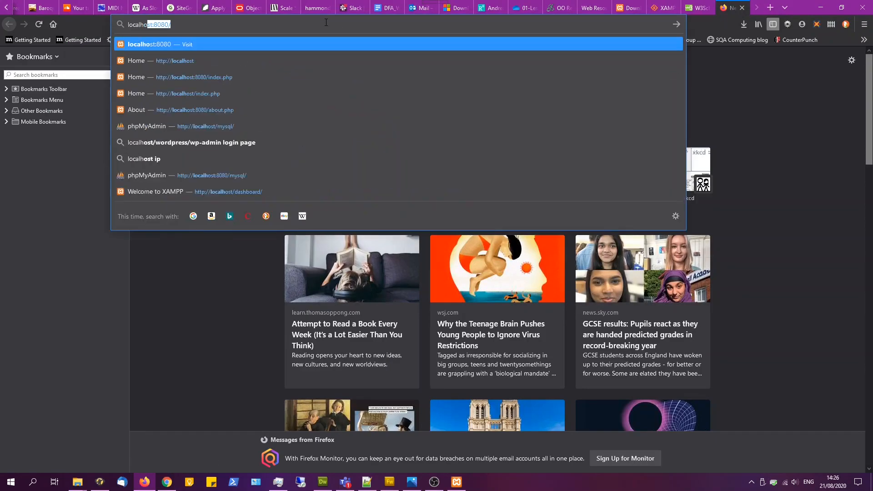
key(BackSpace)
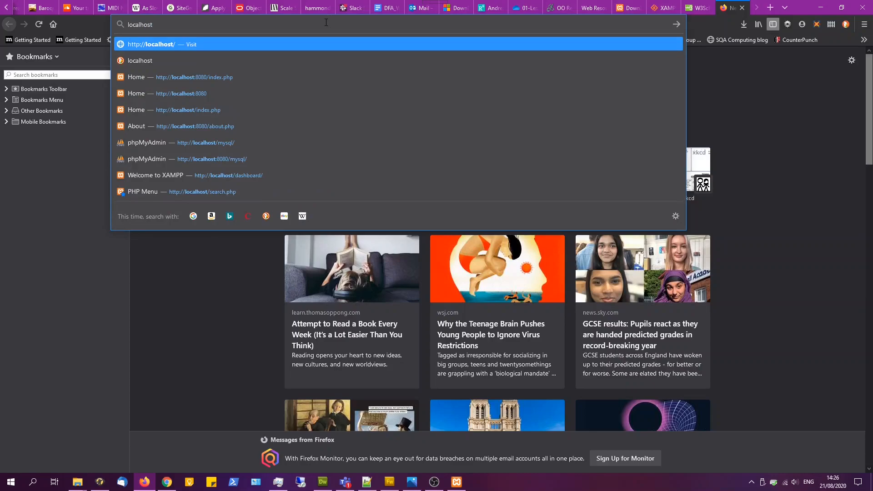
key(Return)
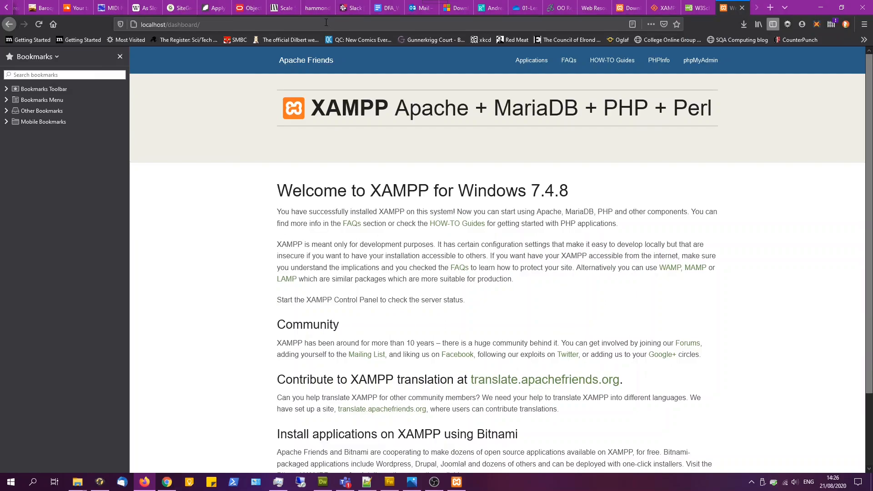
- Stop the Apache module in the XAMPP Control Panel and minimise the panel
click(454, 484)
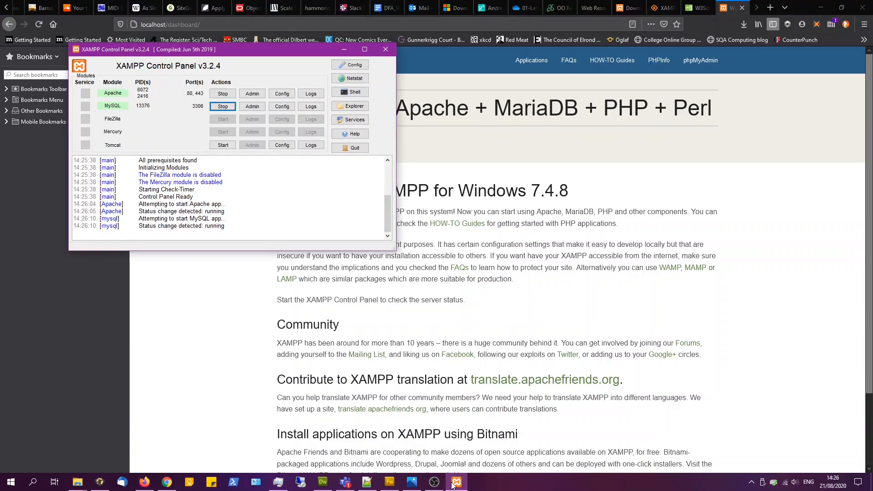
click(224, 95)
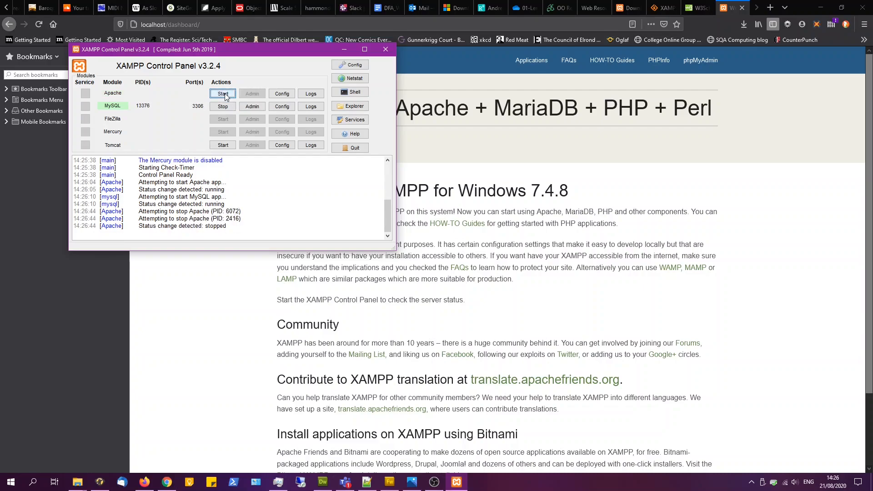
click(344, 49)
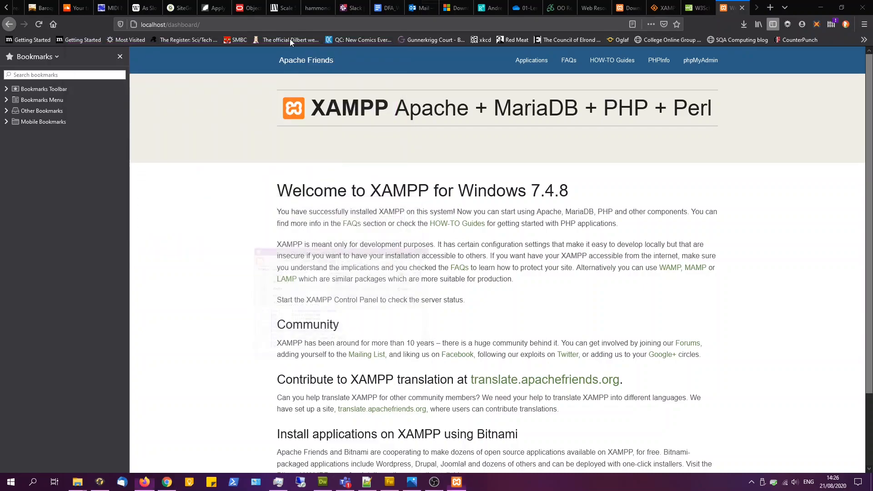
- Reload the localhost dashboard page to check it with Apache stopped
click(237, 29)
click(262, 25)
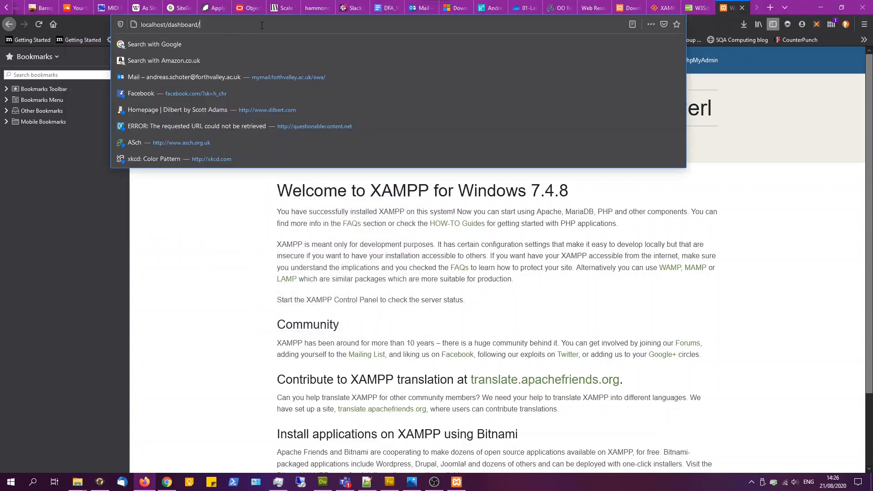
key(Return)
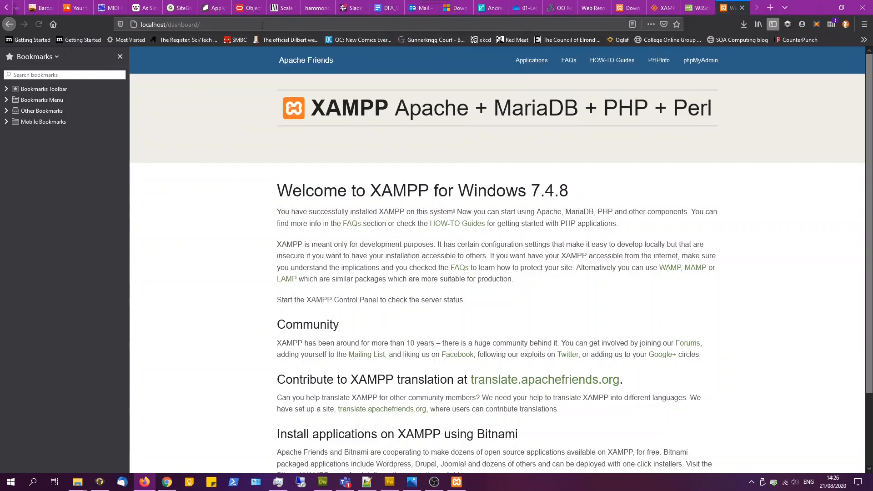
click(42, 29)
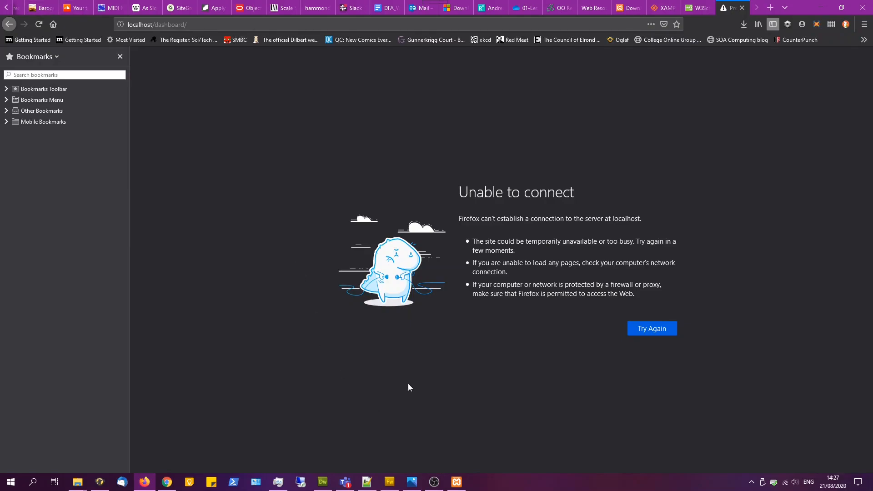
- Restart Apache in the XAMPP Control Panel and reload the localhost dashboard page
click(456, 482)
click(223, 94)
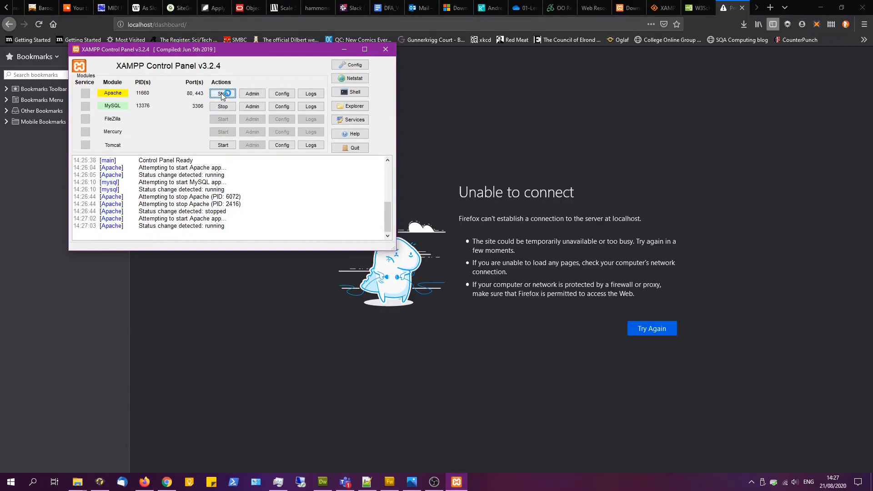
click(136, 24)
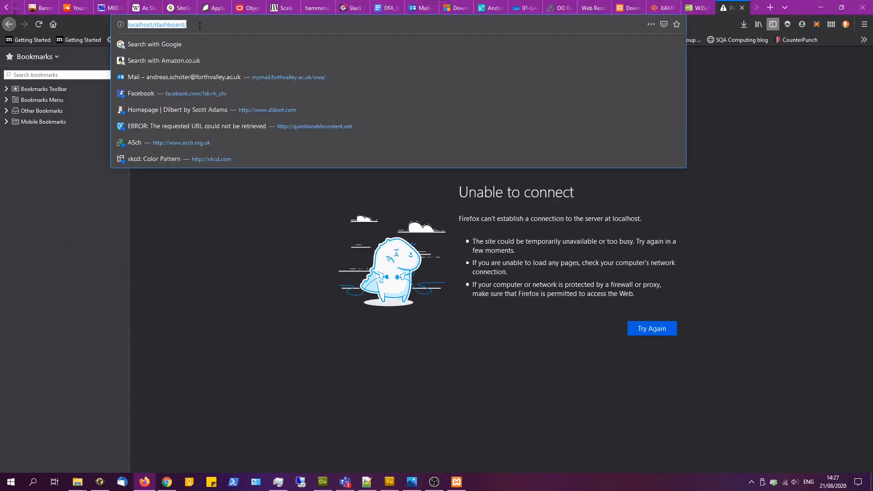
click(40, 25)
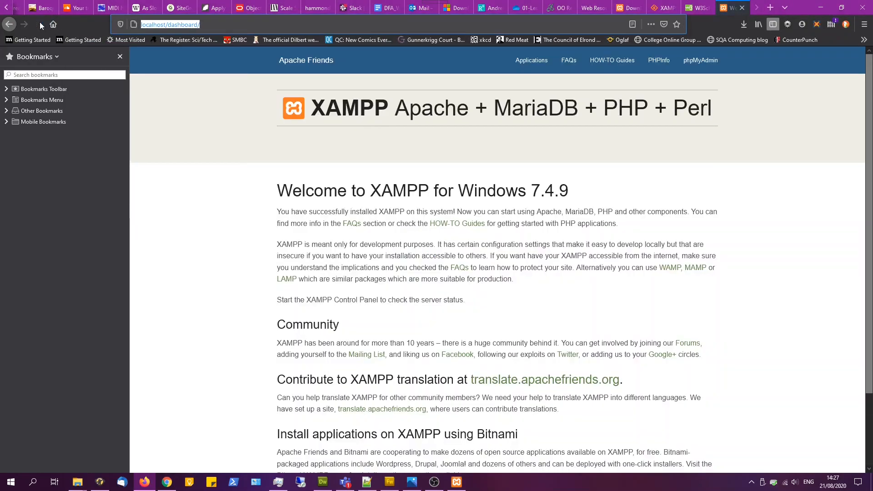
- Stop the Apache and MySQL modules and close the XAMPP Control Panel
click(257, 23)
click(325, 215)
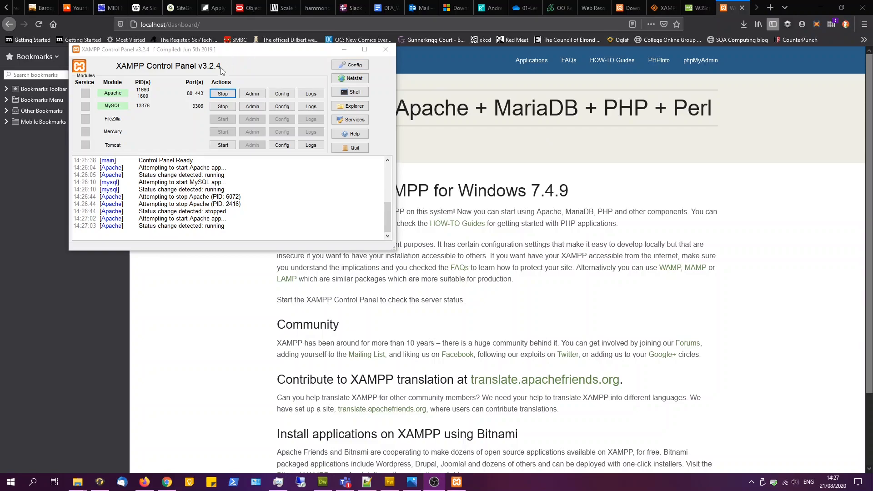
click(178, 55)
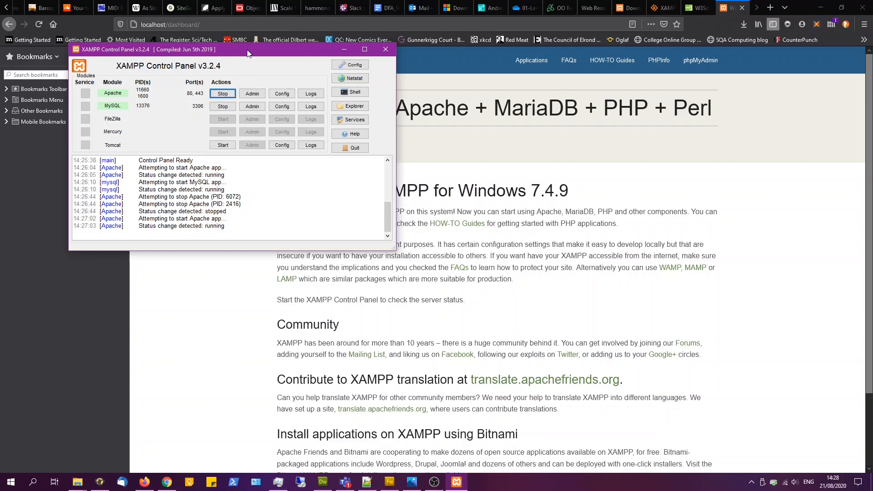
click(223, 97)
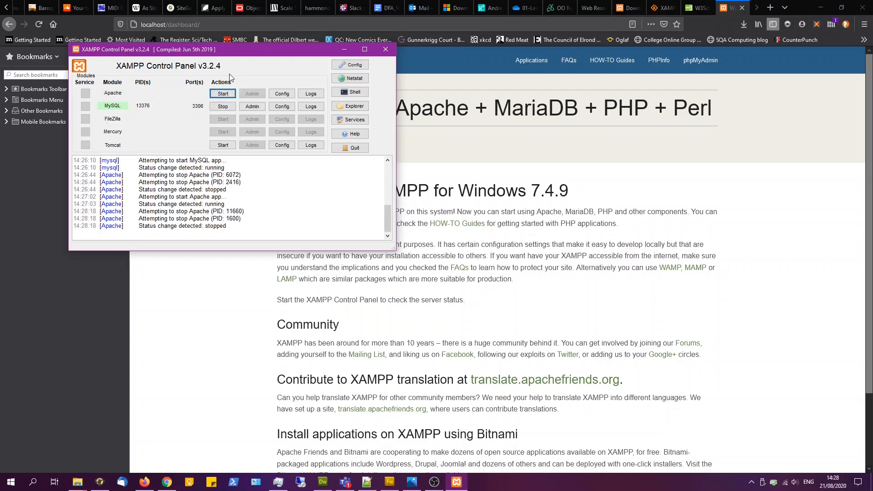
click(224, 107)
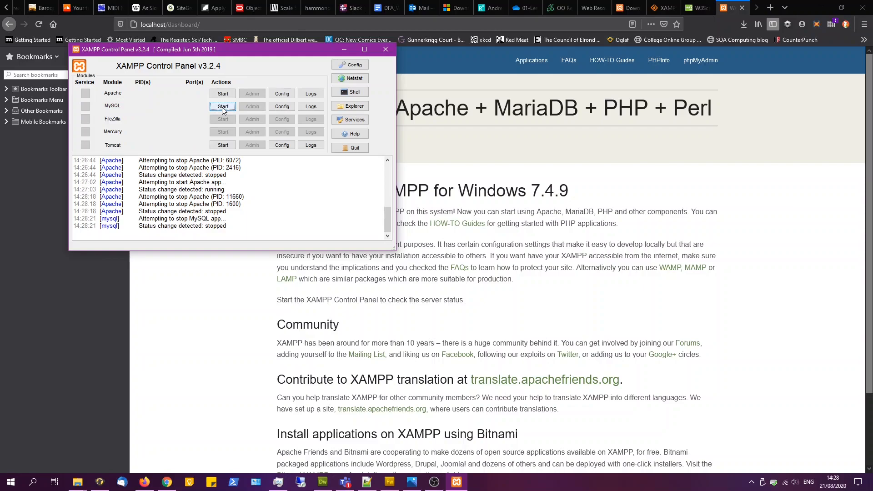
click(385, 50)
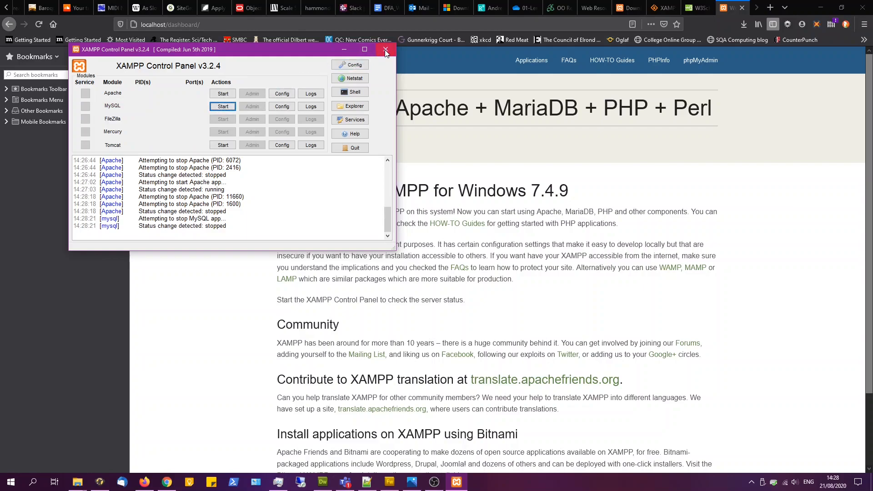